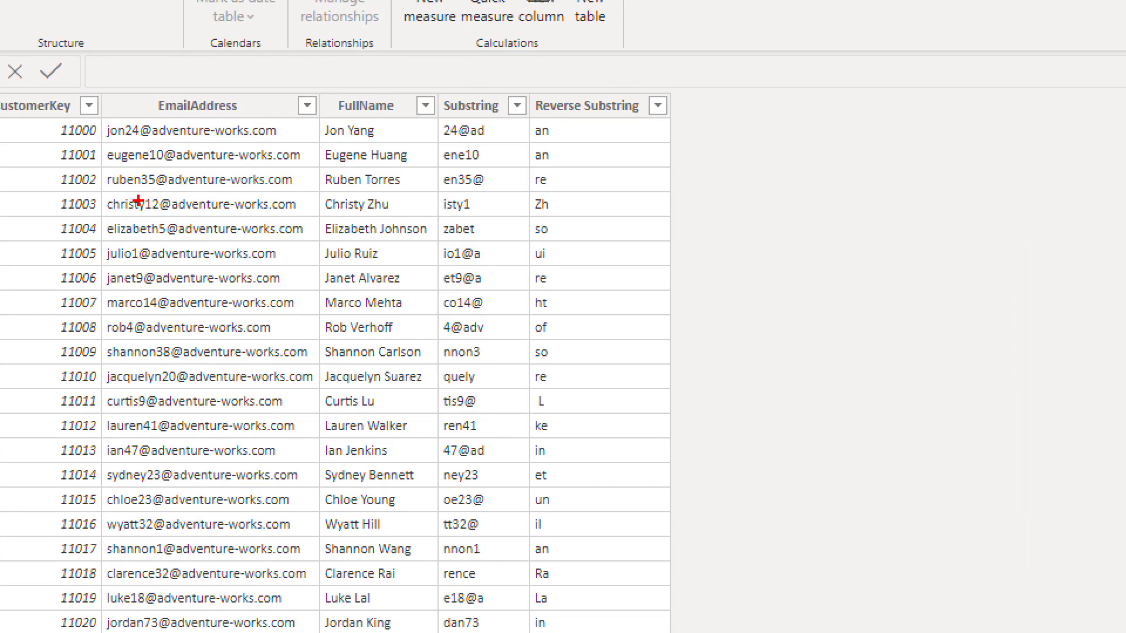
drag(120, 193, 153, 217)
key(Escape)
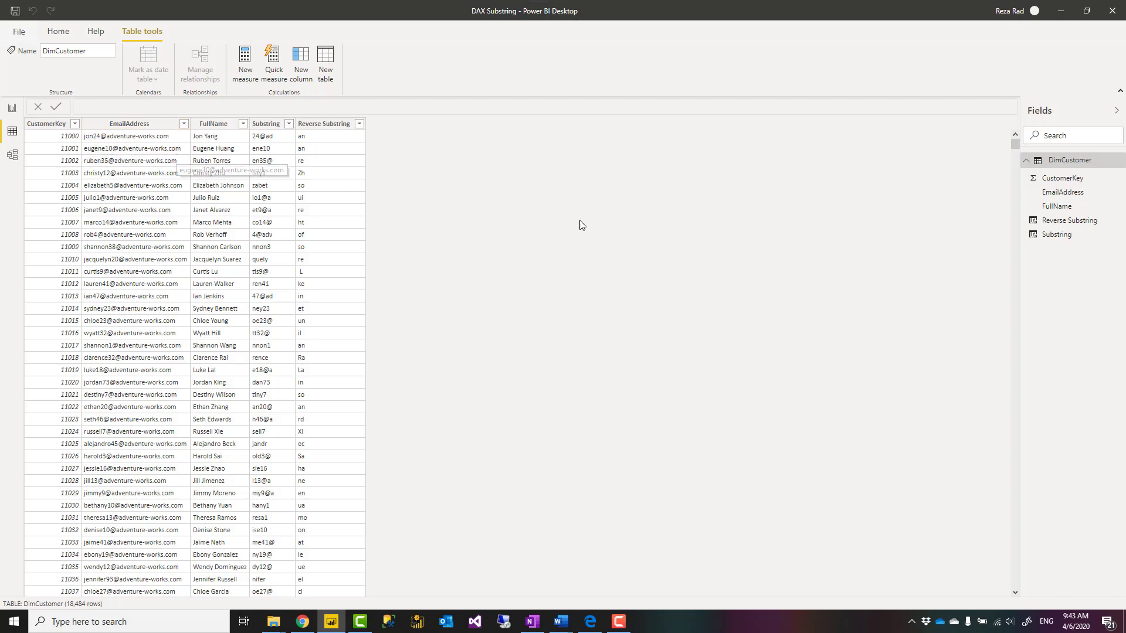
Show the Substring column's DAX formula in larger text and examine its RIGHT function, LEN offset and LEFT character count
click(1062, 237)
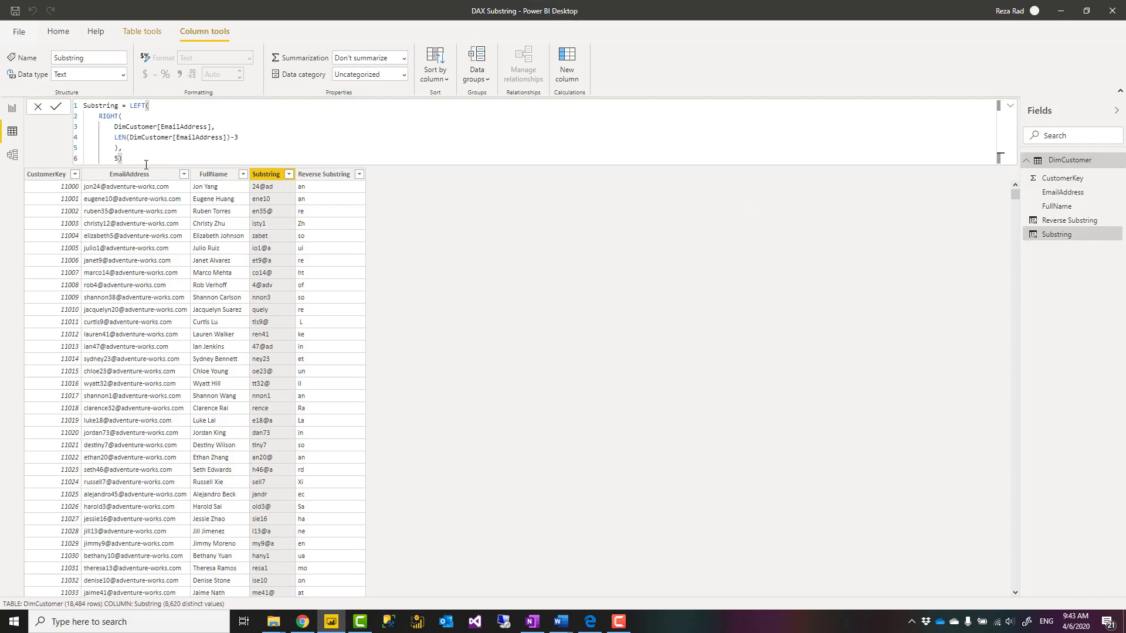
scroll(151, 165, up, 5)
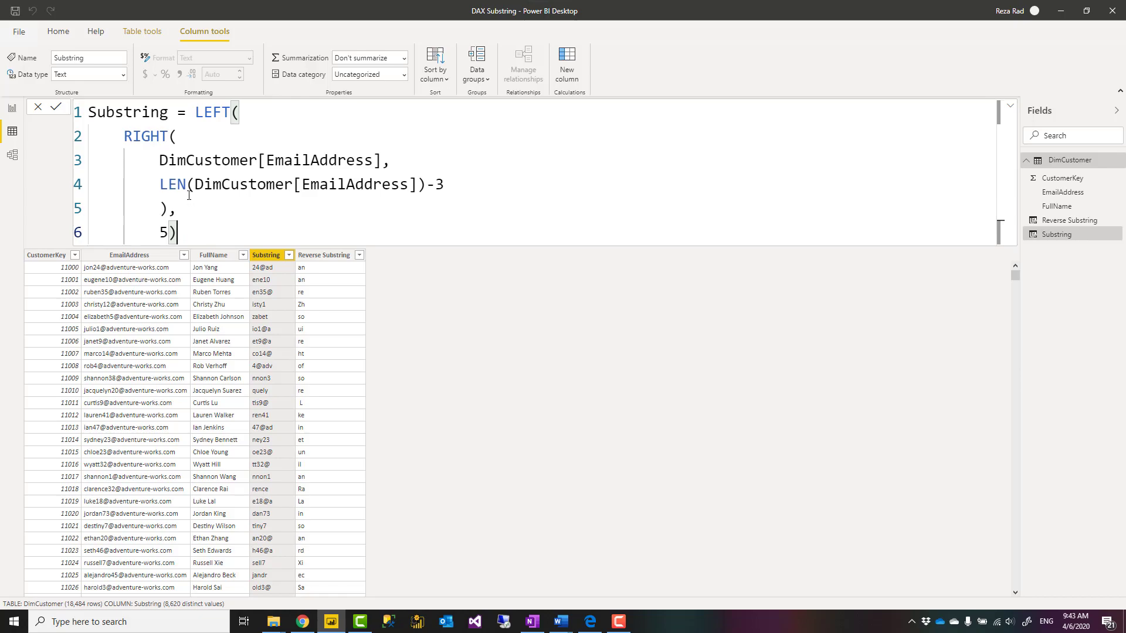
click(135, 137)
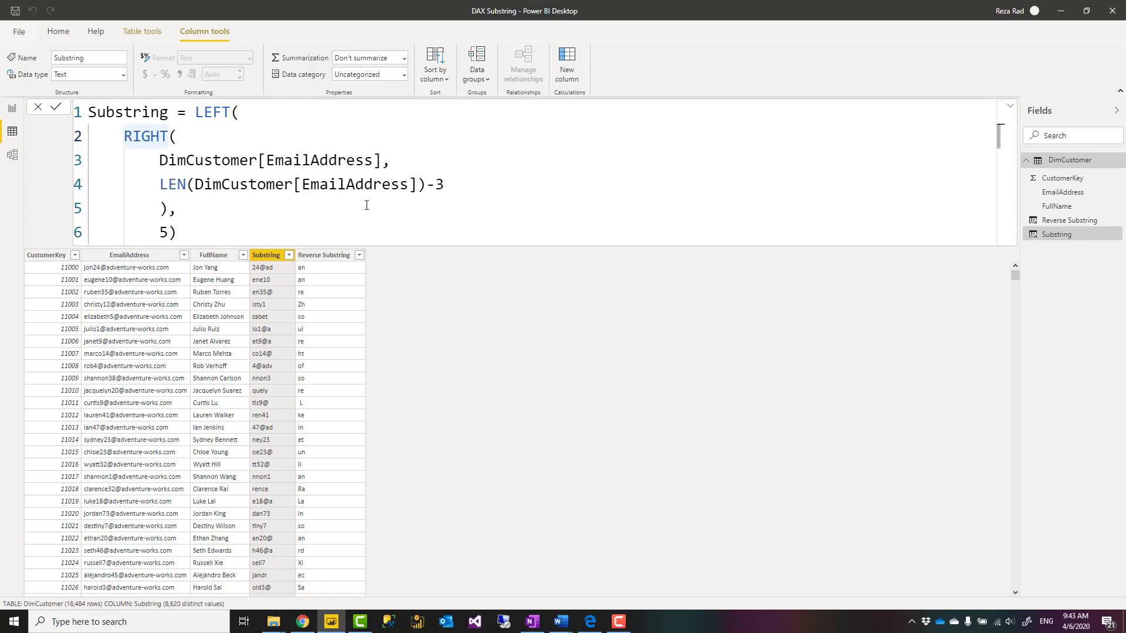
double_click(439, 185)
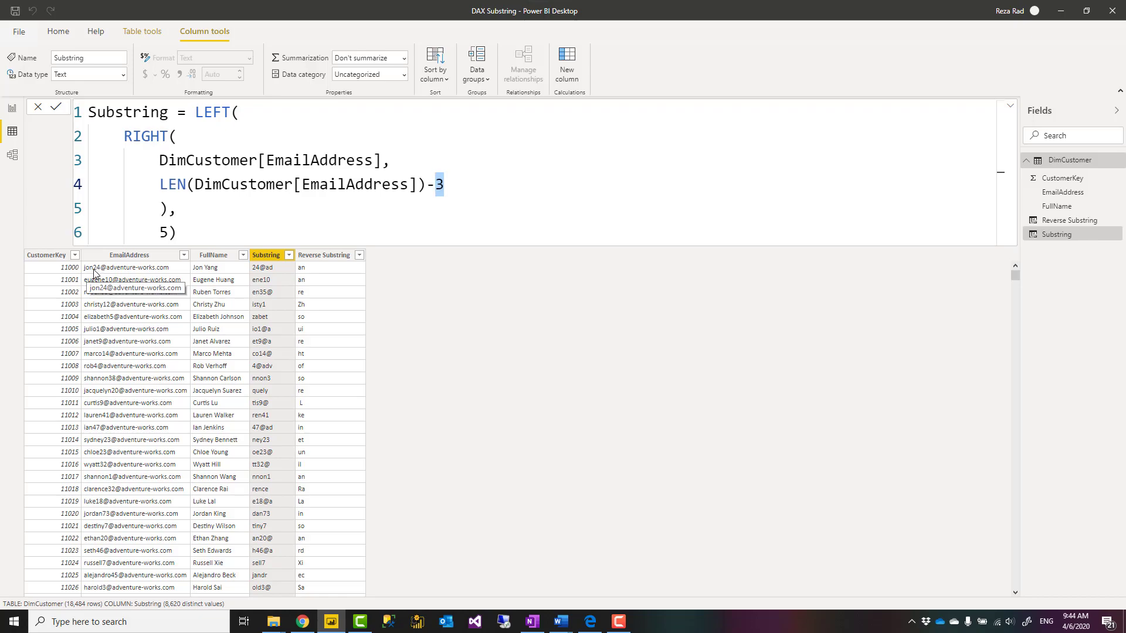
double_click(164, 234)
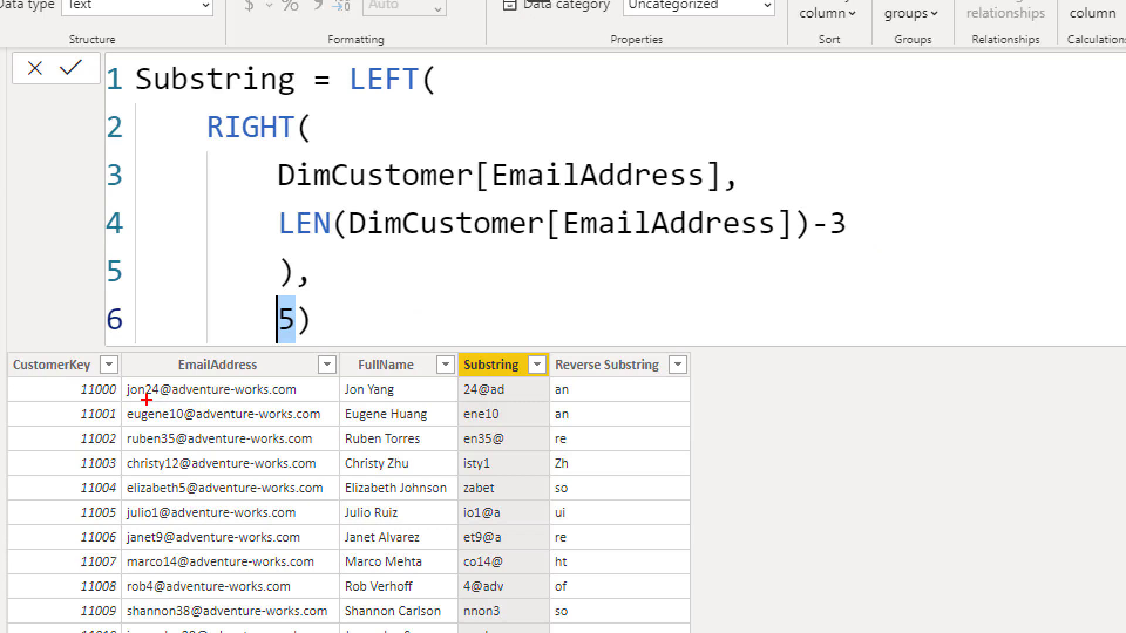
drag(146, 399, 155, 397)
key(Escape)
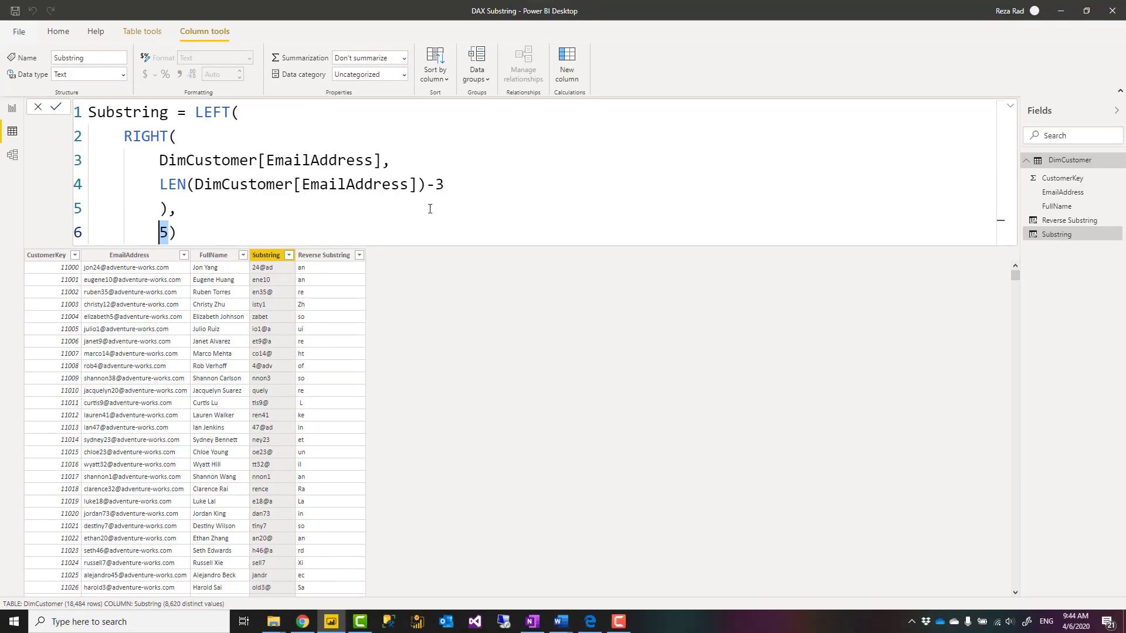
Set the number subtracted from the EmailAddress length in the Substring formula to 1 and commit the formula
click(490, 180)
key(BackSpace)
text(1)
key(Return)
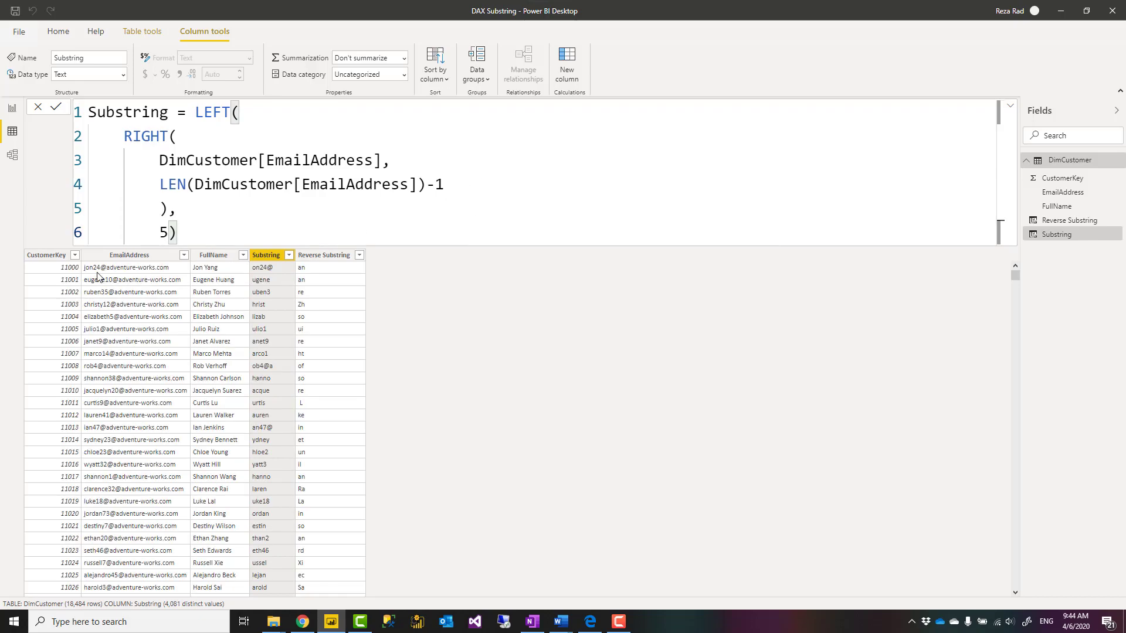
Try 0 as the number subtracted from LEN in the Substring formula, and set it to 4
click(466, 185)
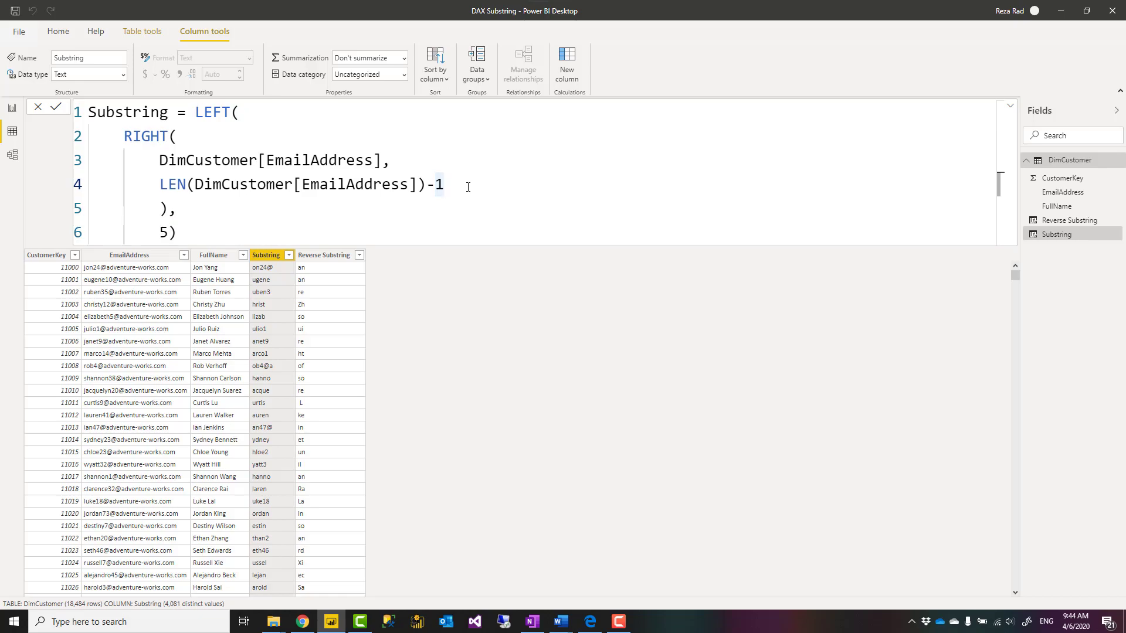
text(0)
key(Return)
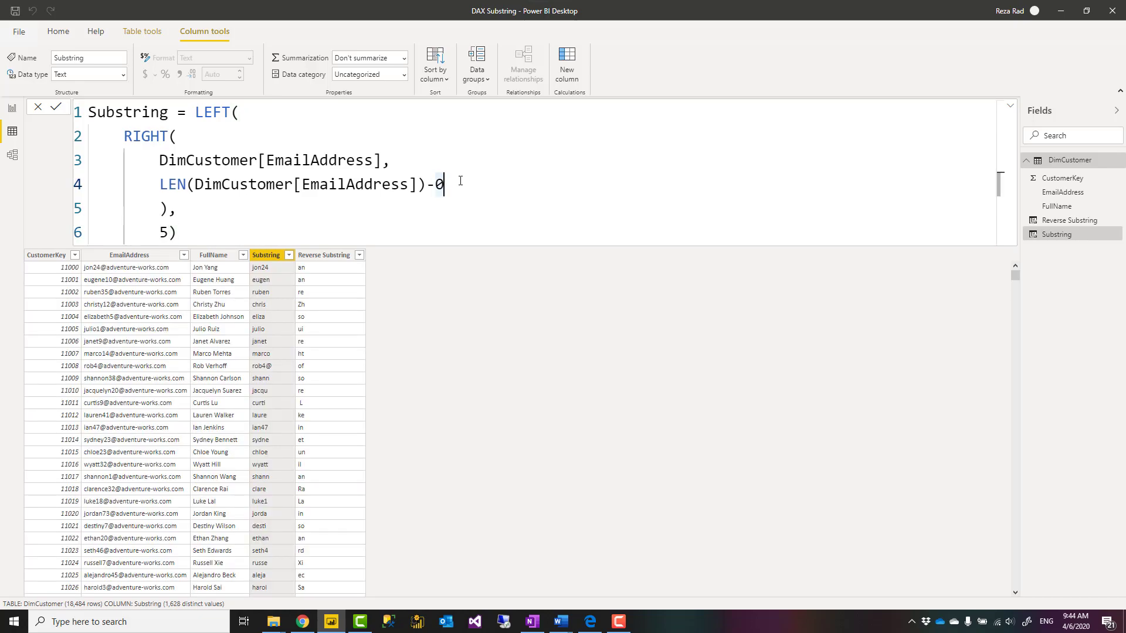
text(4)
key(Return)
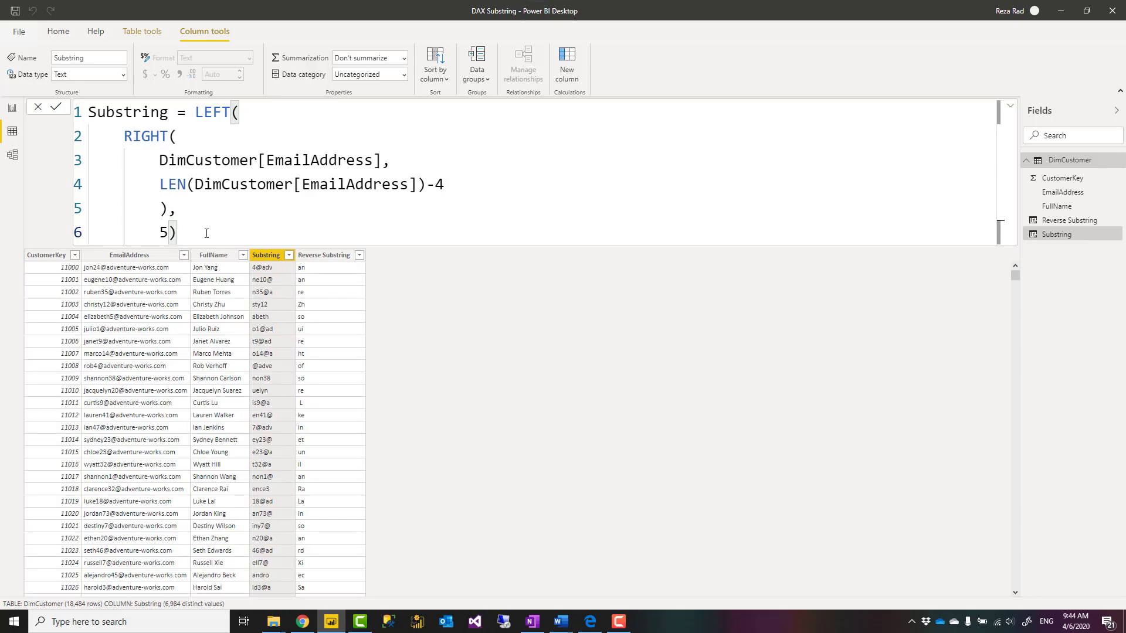
Set the LEFT character count in the Substring formula to 2 and commit the formula
double_click(163, 235)
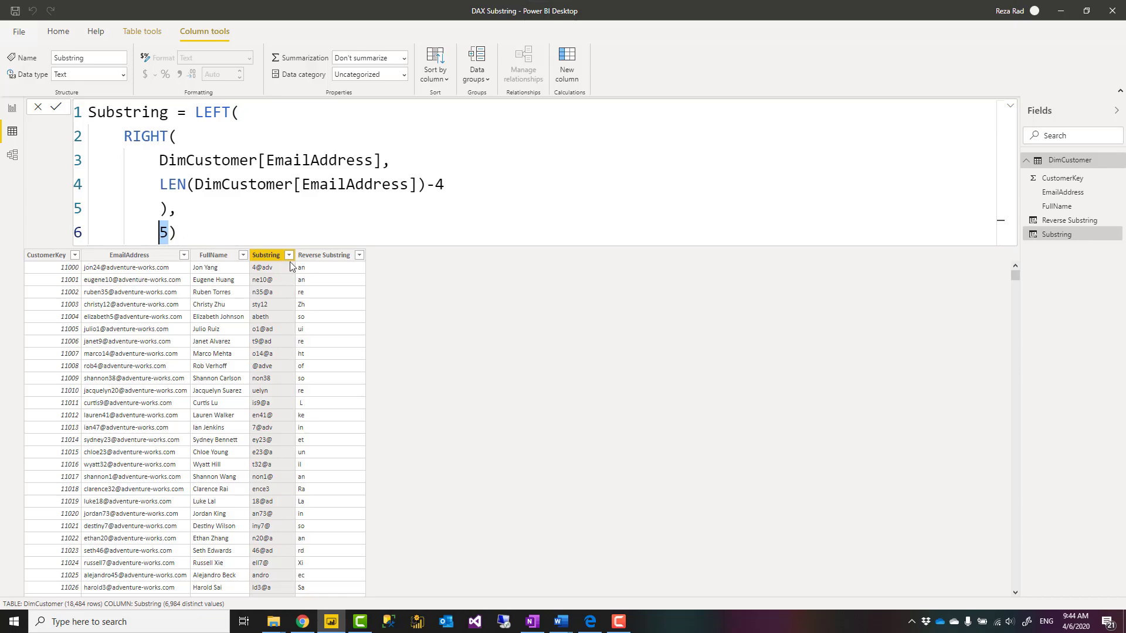
text(2)
key(Return)
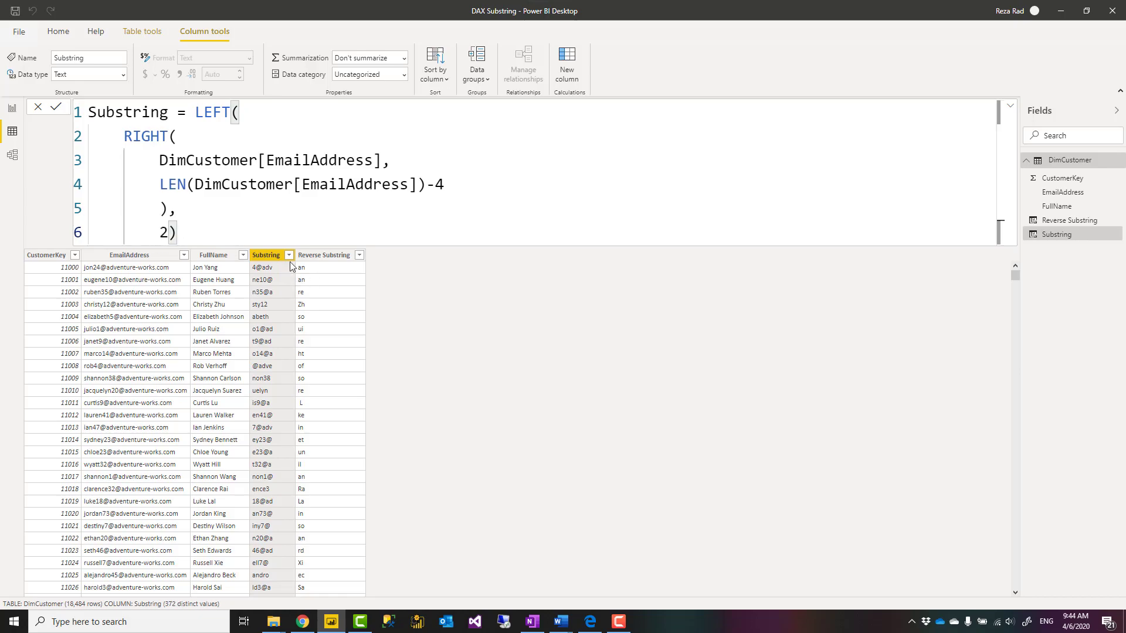
Set the number of characters returned by LEFT in the Substring formula to 7 and commit the formula
double_click(166, 235)
text(7)
key(Return)
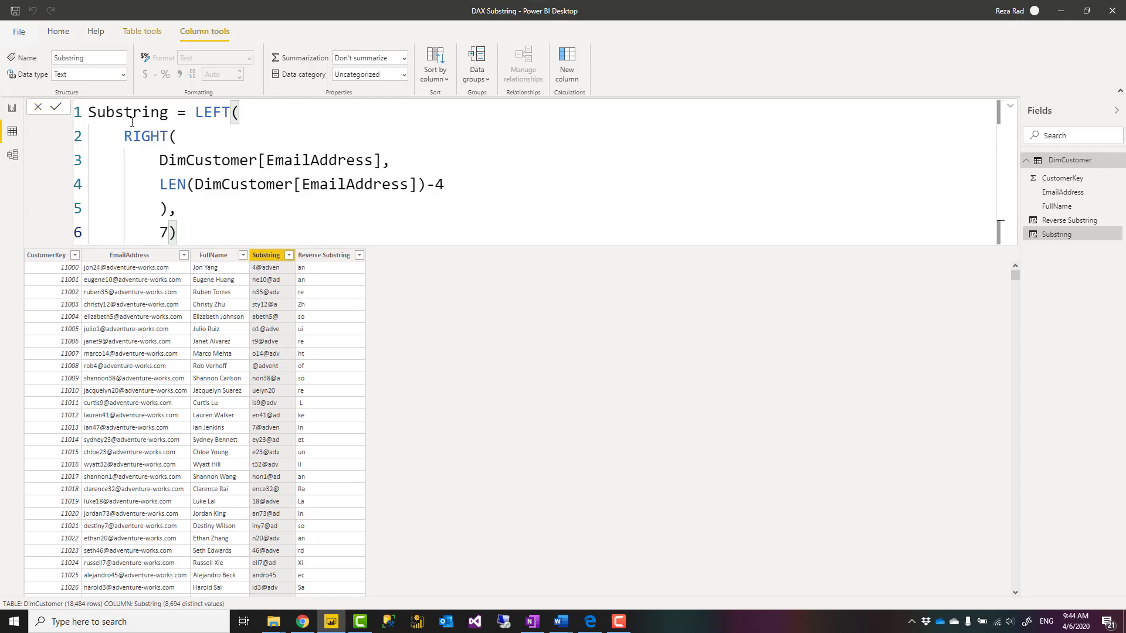
drag(198, 230, 89, 115)
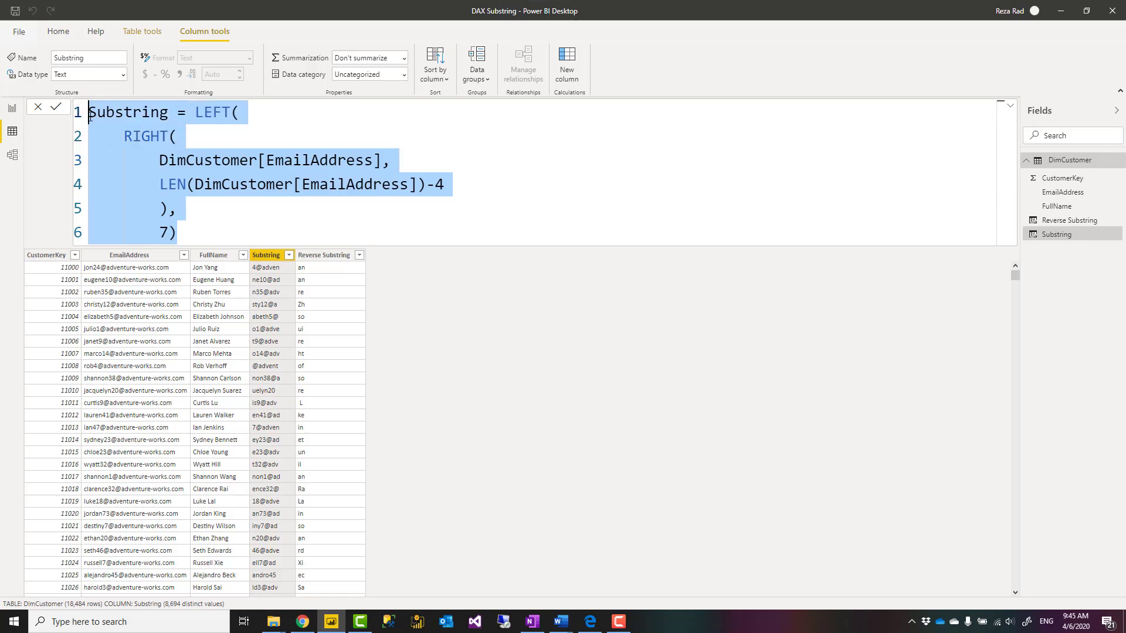
click(210, 231)
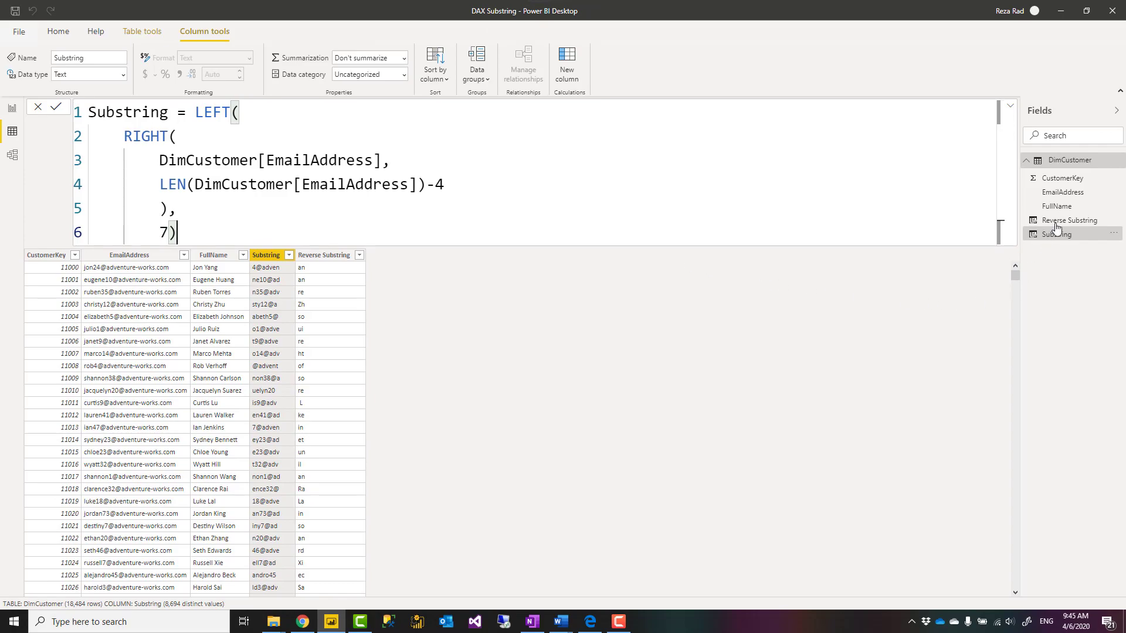
Show the Reverse Substring column's formula and compare its RIGHT and LEFT character counts with the FullName values and column results
click(1057, 222)
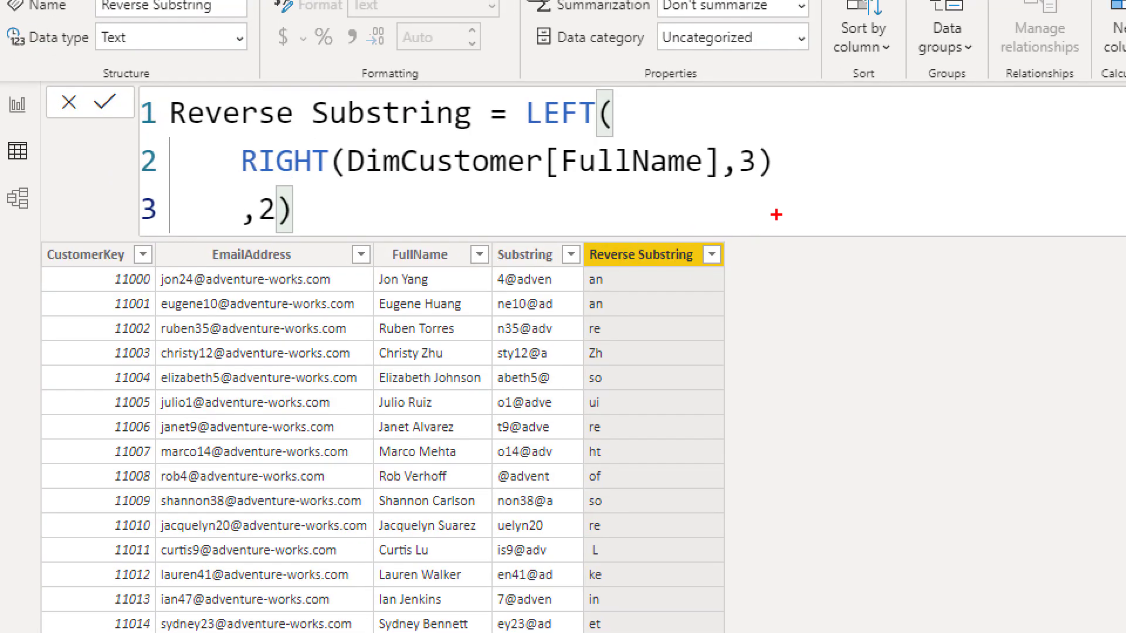
drag(737, 183, 756, 184)
drag(261, 236, 263, 234)
drag(408, 289, 420, 289)
drag(454, 511, 465, 510)
mouse_move(581, 244)
mouse_down()
mouse_move(672, 610)
mouse_move(714, 631)
mouse_up()
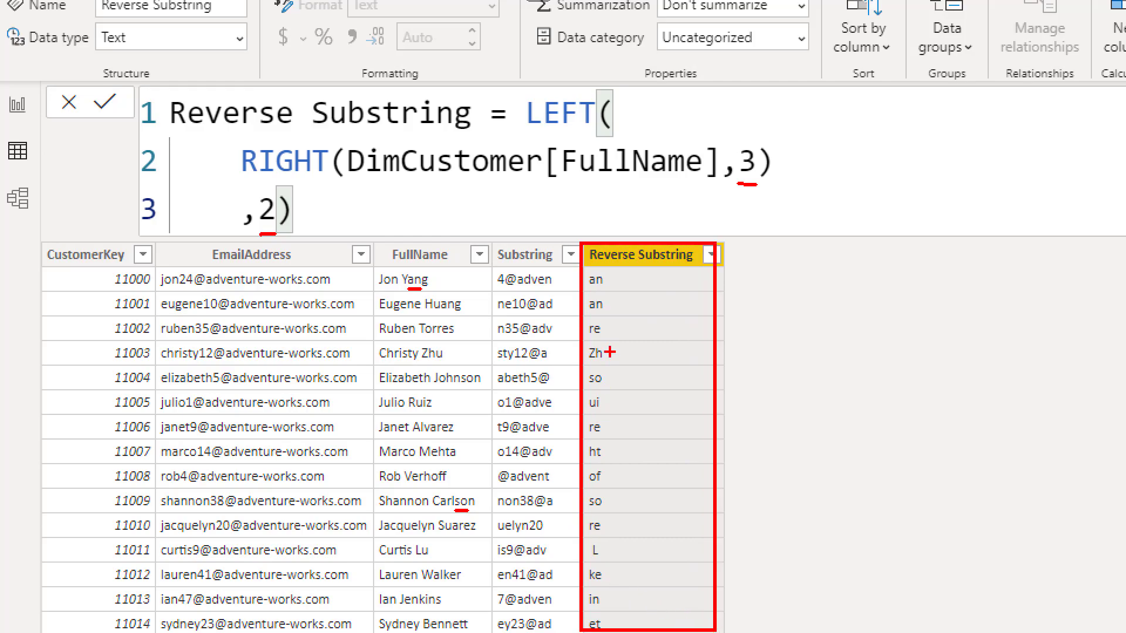